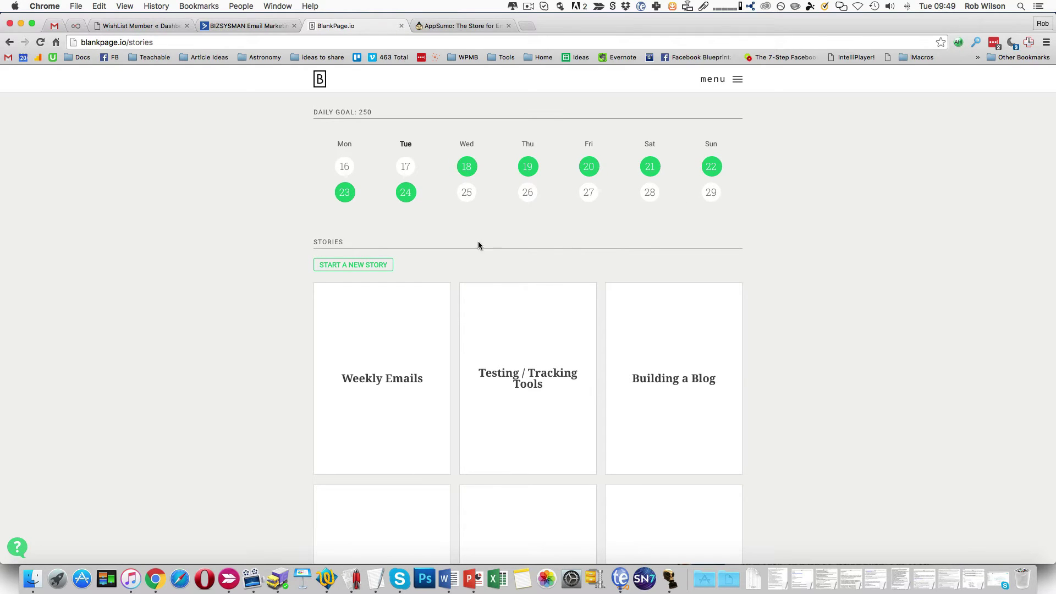
- Create a new story and retitle it from 'story title' to 'test story title'
{"action": "scroll", "coordinate": [731, 254], "scroll_direction": "down", "scroll_amount": 3}
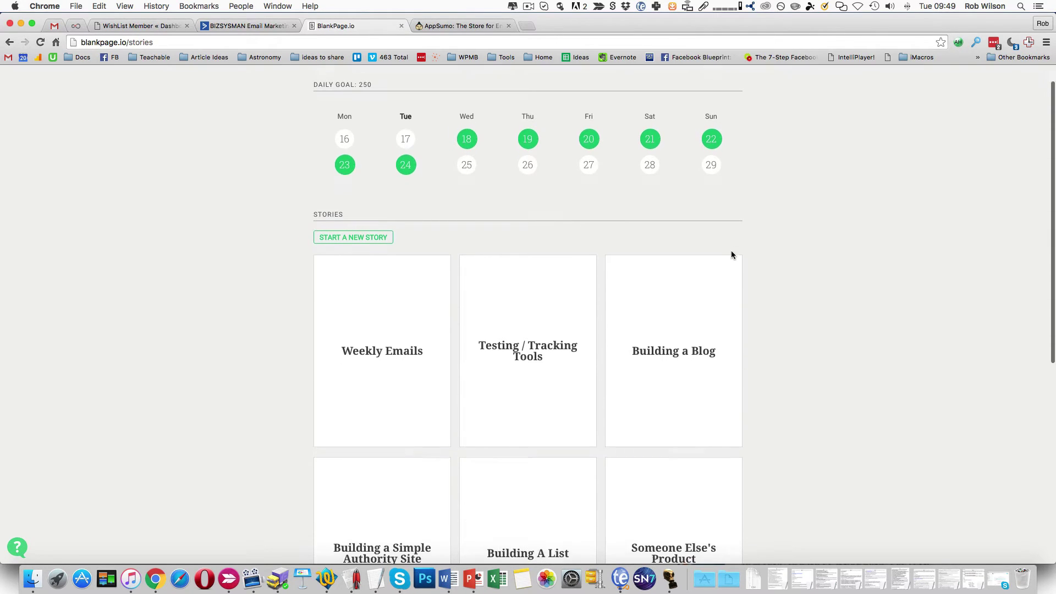
{"action": "scroll", "coordinate": [732, 255], "scroll_direction": "down", "scroll_amount": 1}
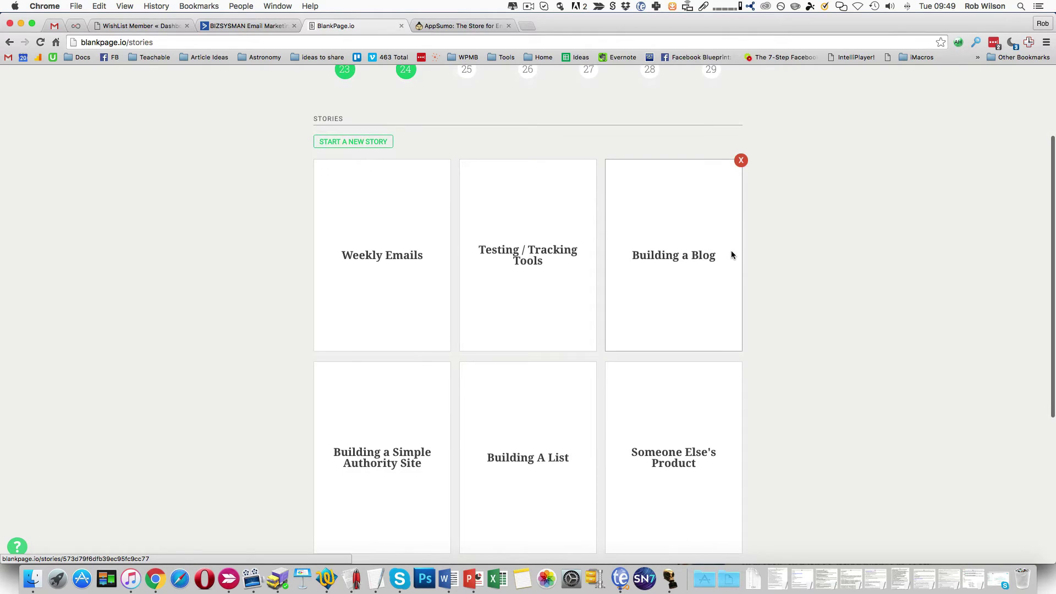
{"action": "left_click", "coordinate": [383, 143]}
{"action": "left_click", "coordinate": [404, 258]}
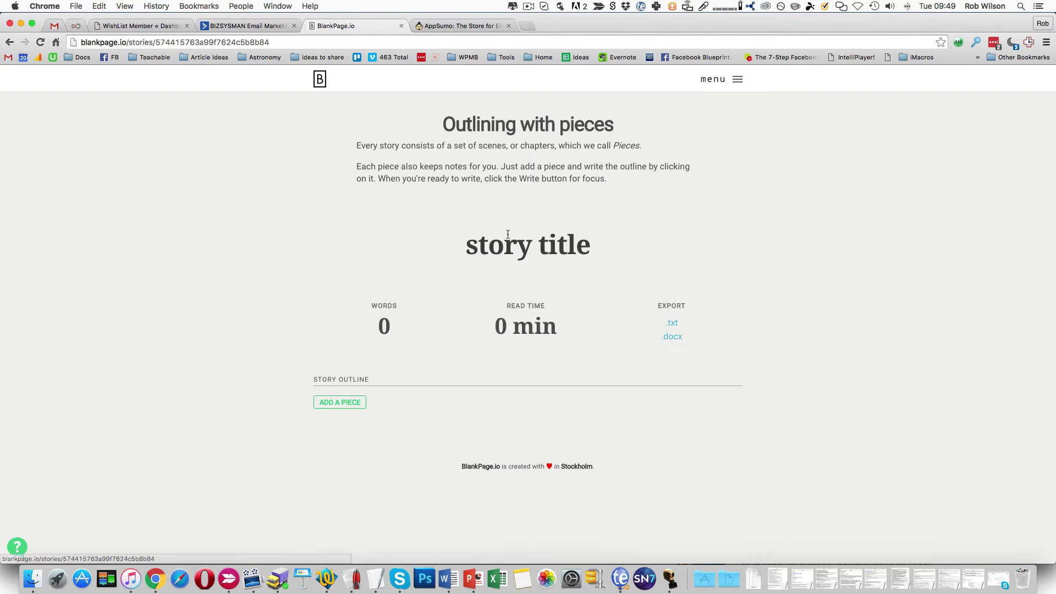
{"action": "left_click", "coordinate": [465, 245]}
{"action": "type", "text": "test"}
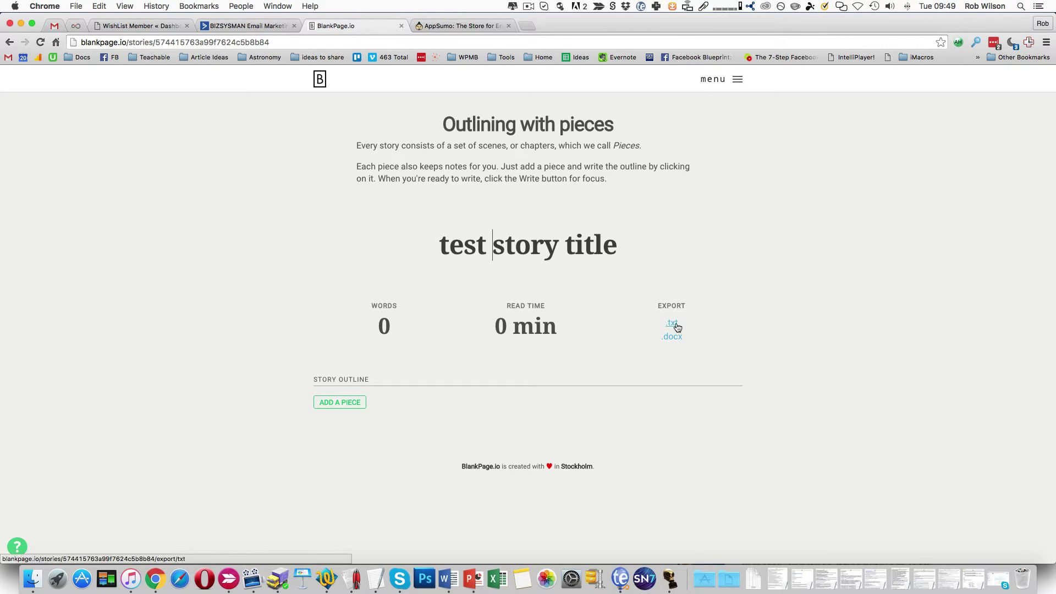
- Add three outline pieces to the story, named Intro, mid and end
{"action": "left_click", "coordinate": [346, 404]}
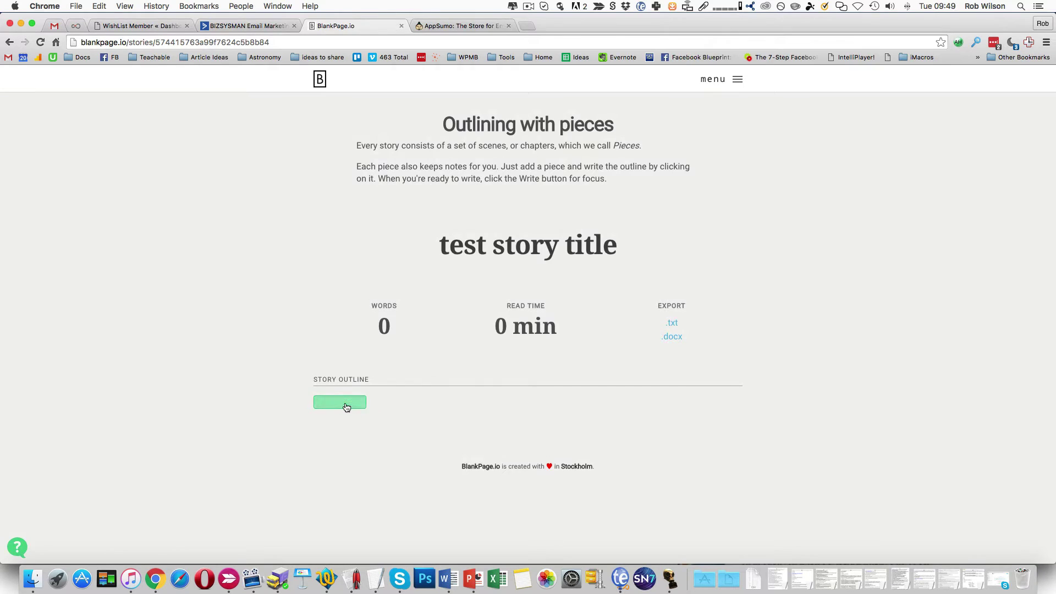
{"action": "left_click", "coordinate": [336, 304]}
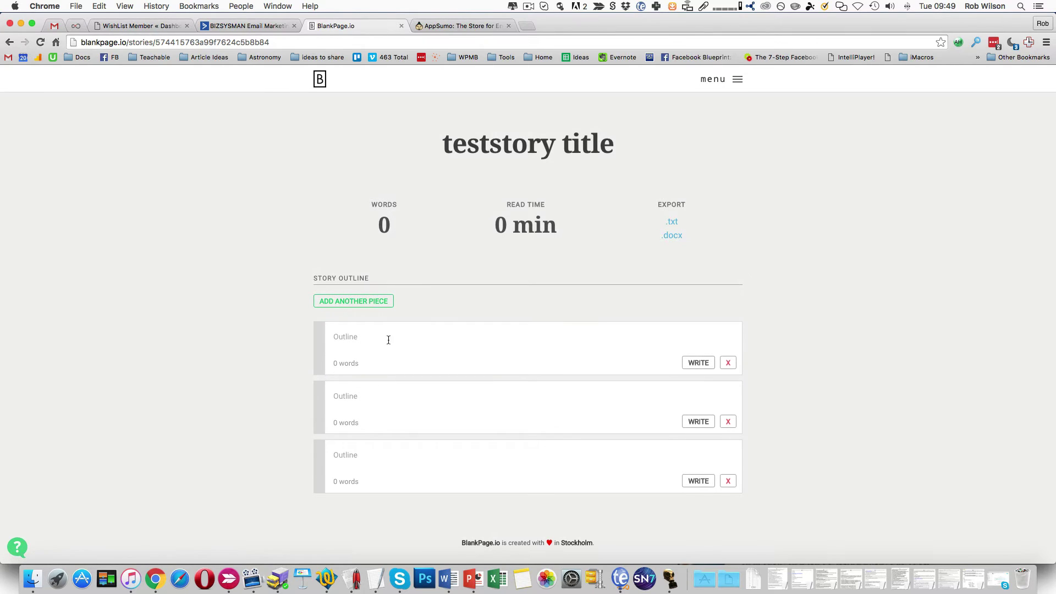
{"action": "type", "text": "Intro"}
{"action": "left_click", "coordinate": [378, 384]}
{"action": "type", "text": "mid"}
{"action": "type", "text": "end"}
- Title the Intro piece 'Intro title', add a line of body text, and go to the next piece
{"action": "left_click", "coordinate": [699, 363]}
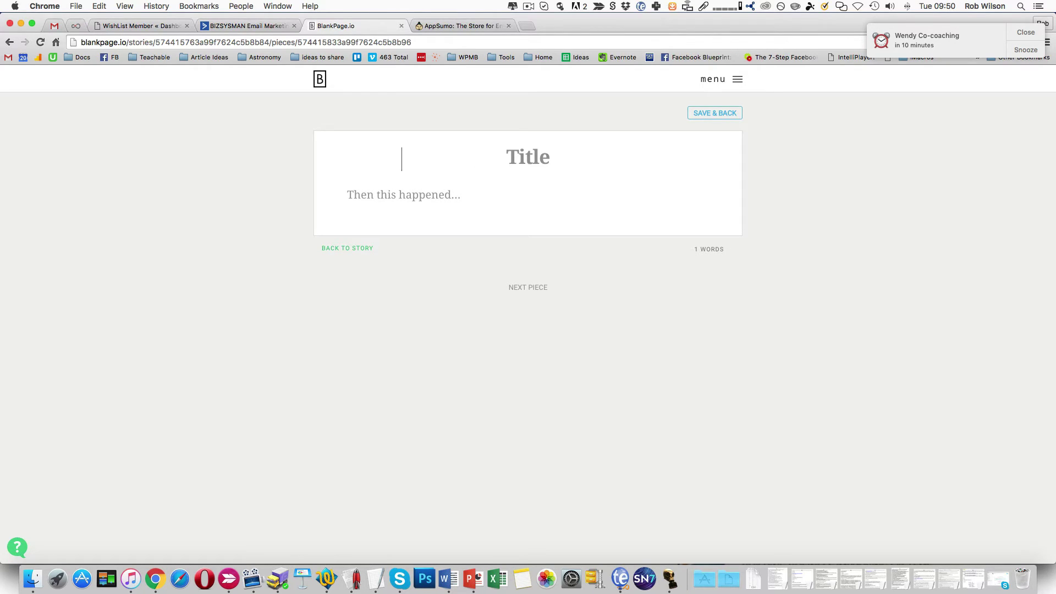
{"action": "type", "text": "Intro title"}
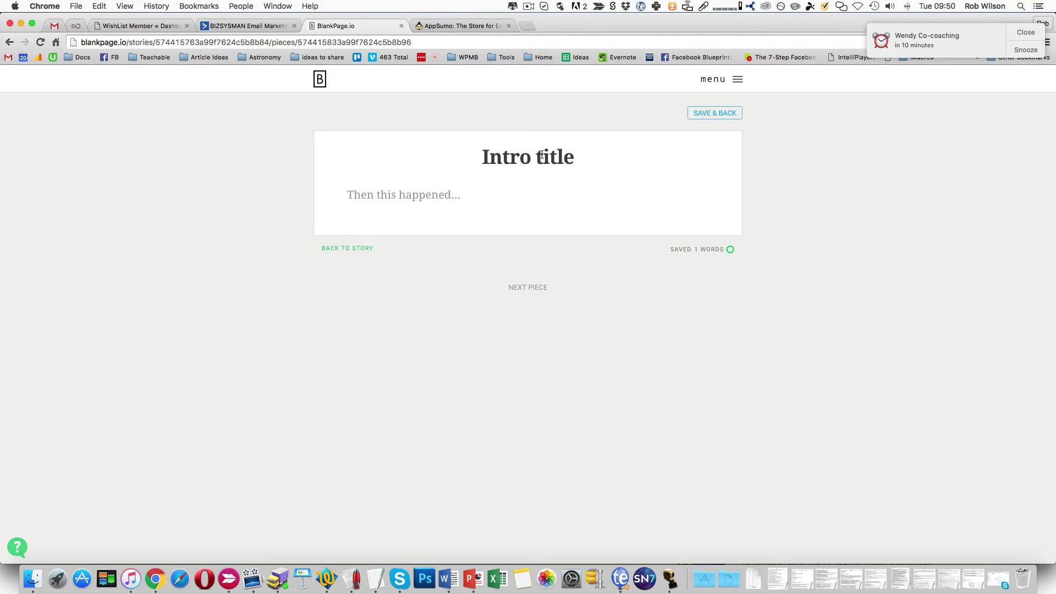
{"action": "left_click", "coordinate": [419, 194]}
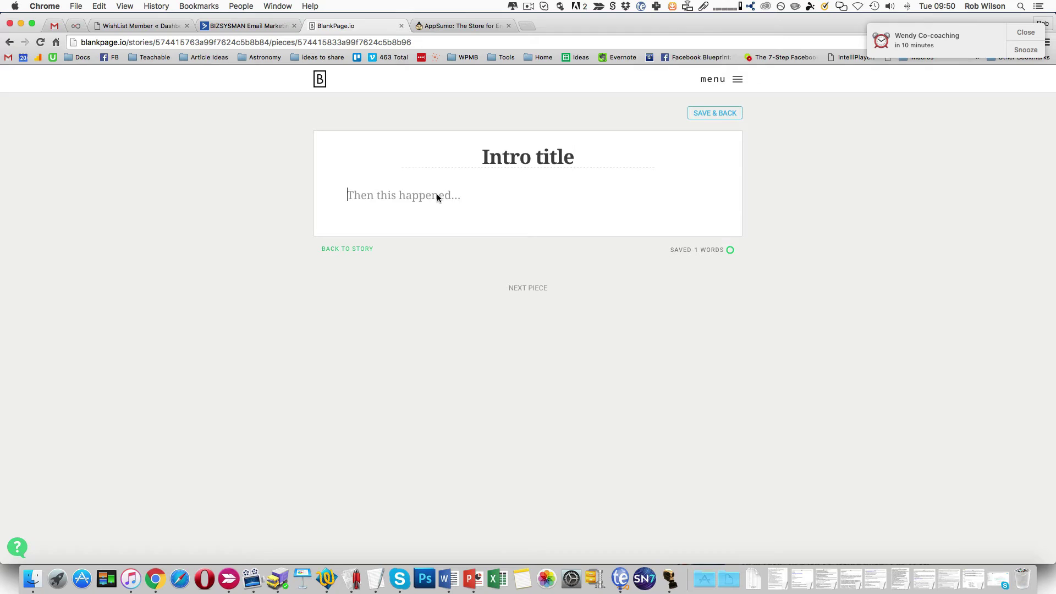
{"action": "type", "text": "asd asd das kjasdk  asd as asd asdas dsad"}
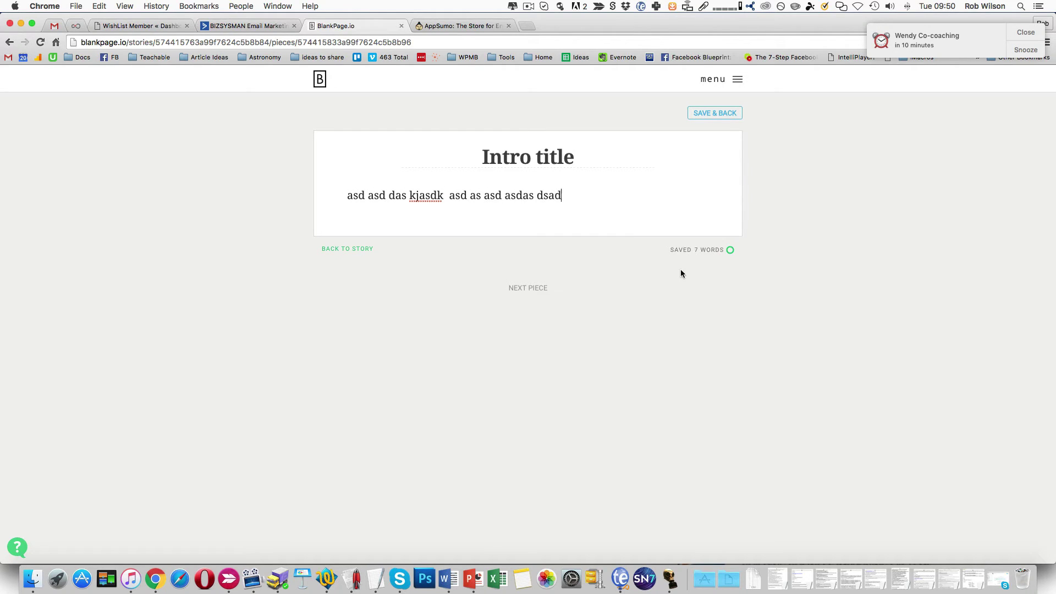
{"action": "left_click", "coordinate": [534, 291]}
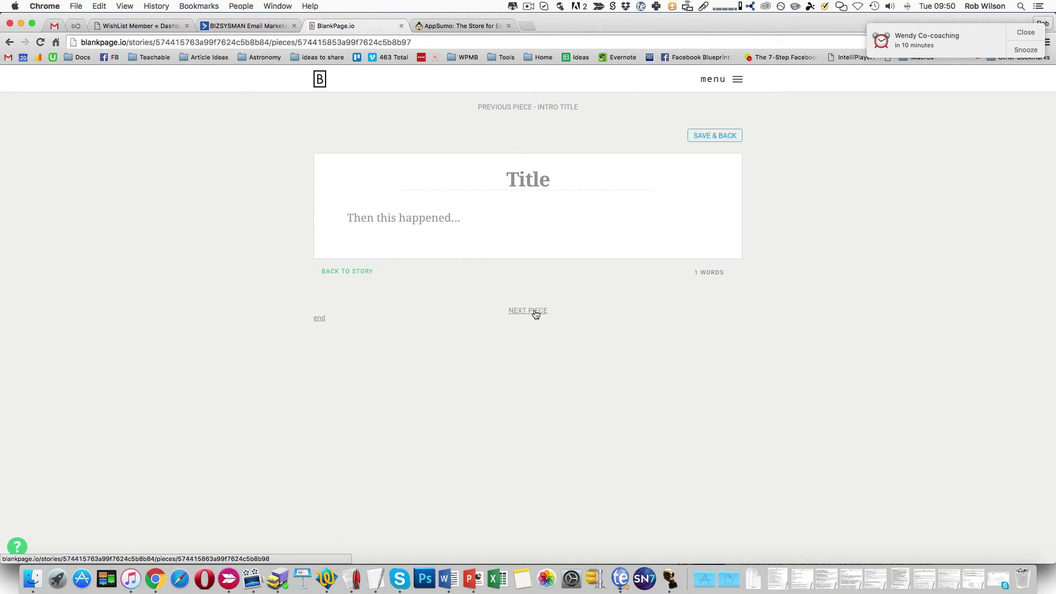
- Title the mid piece 'Mid' with body text 'asdasd asd asd' and save it
{"action": "left_click", "coordinate": [718, 137]}
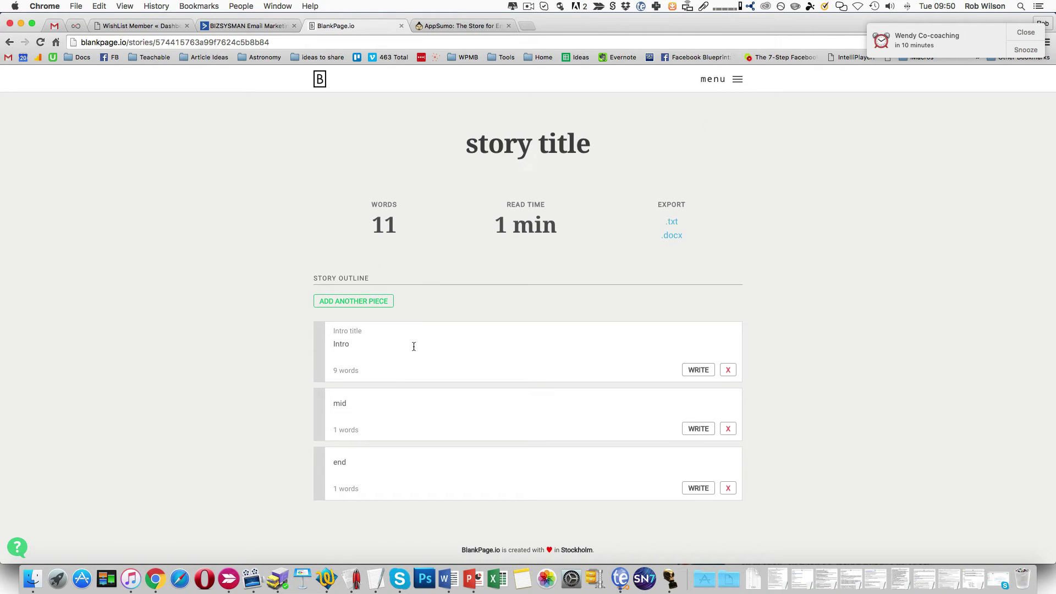
{"action": "left_click", "coordinate": [698, 429]}
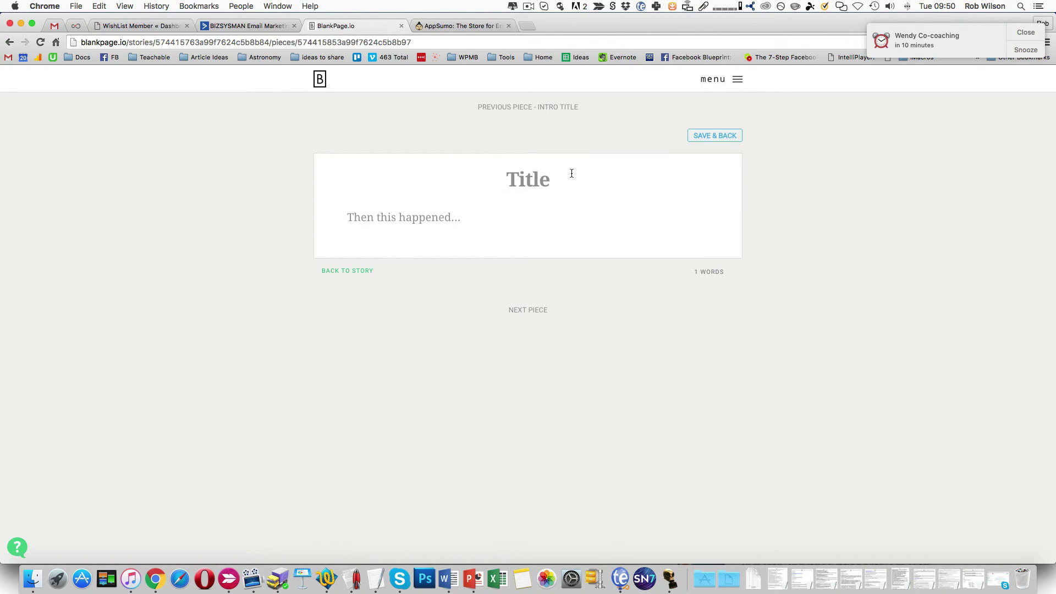
{"action": "type", "text": "Mid"}
{"action": "left_click", "coordinate": [449, 222]}
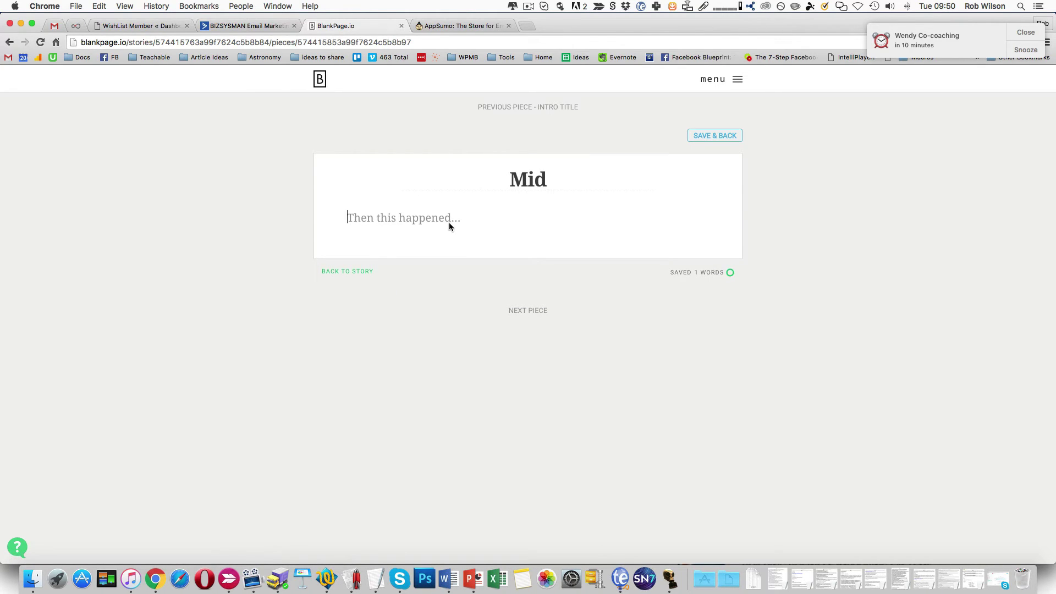
{"action": "type", "text": "asdasd asd asd"}
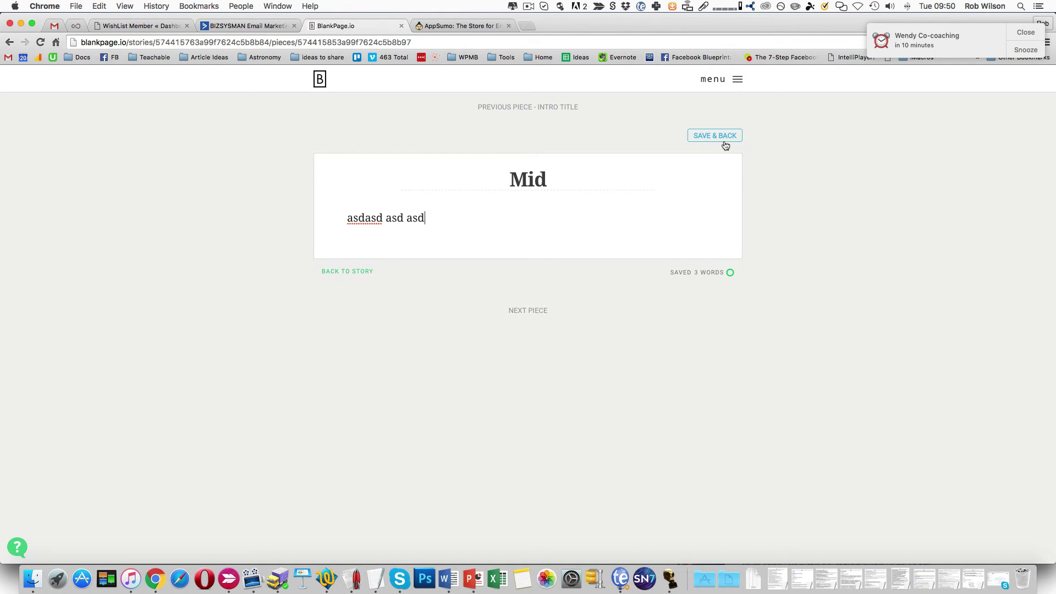
{"action": "left_click", "coordinate": [726, 146]}
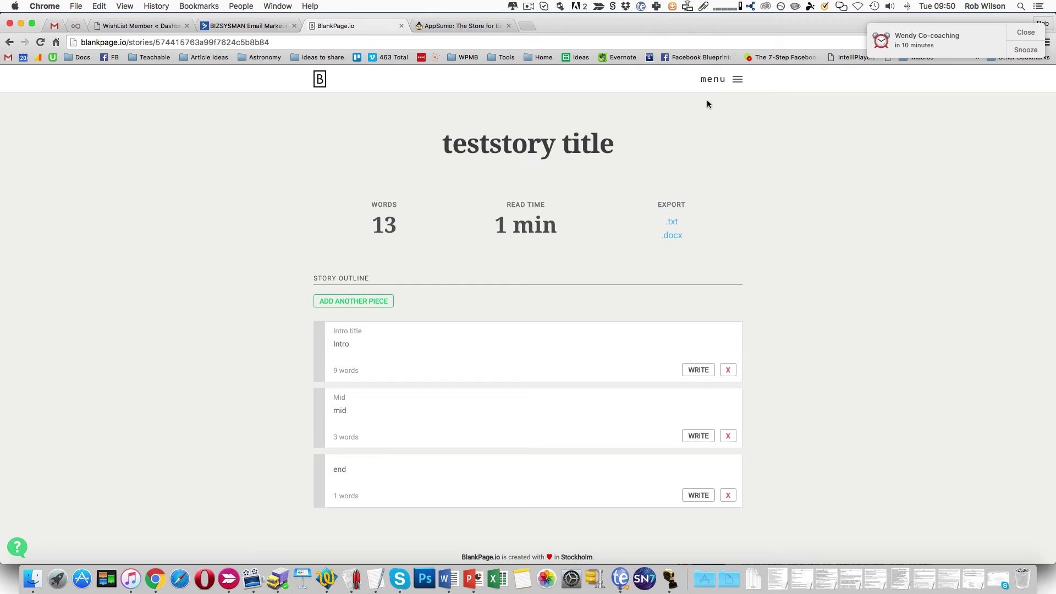
- Export the story as teststory title.txt and open the downloaded file
{"action": "left_click", "coordinate": [1026, 33]}
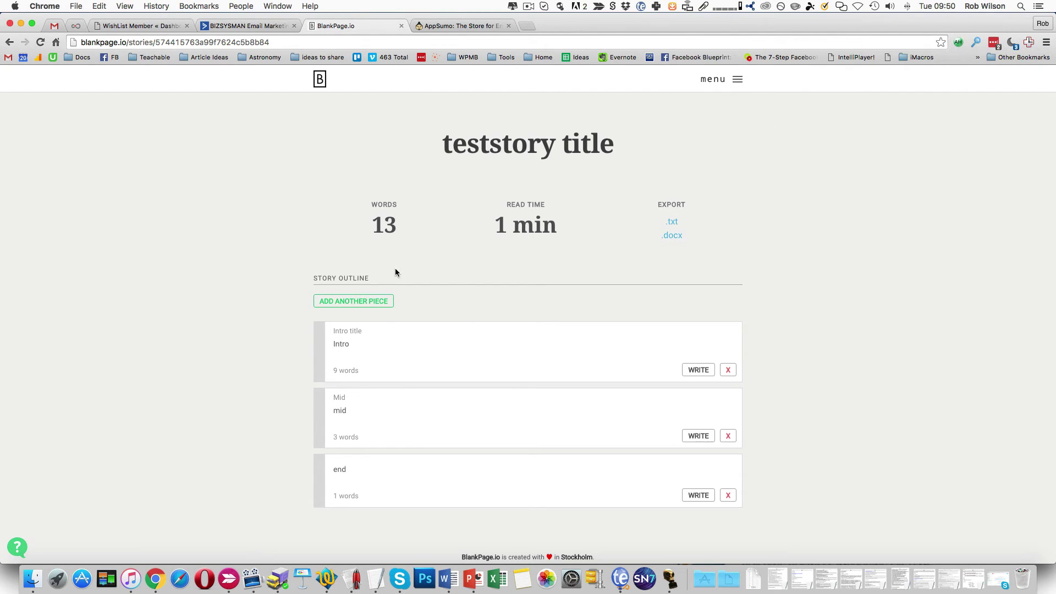
{"action": "left_click", "coordinate": [671, 222]}
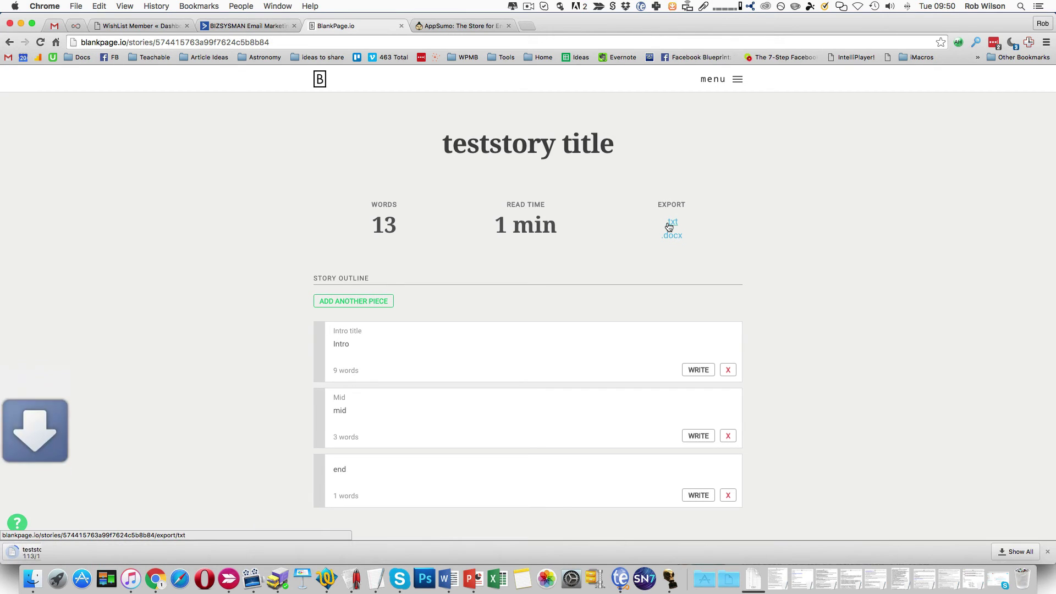
{"action": "right_click", "coordinate": [31, 560]}
{"action": "left_click", "coordinate": [49, 508]}
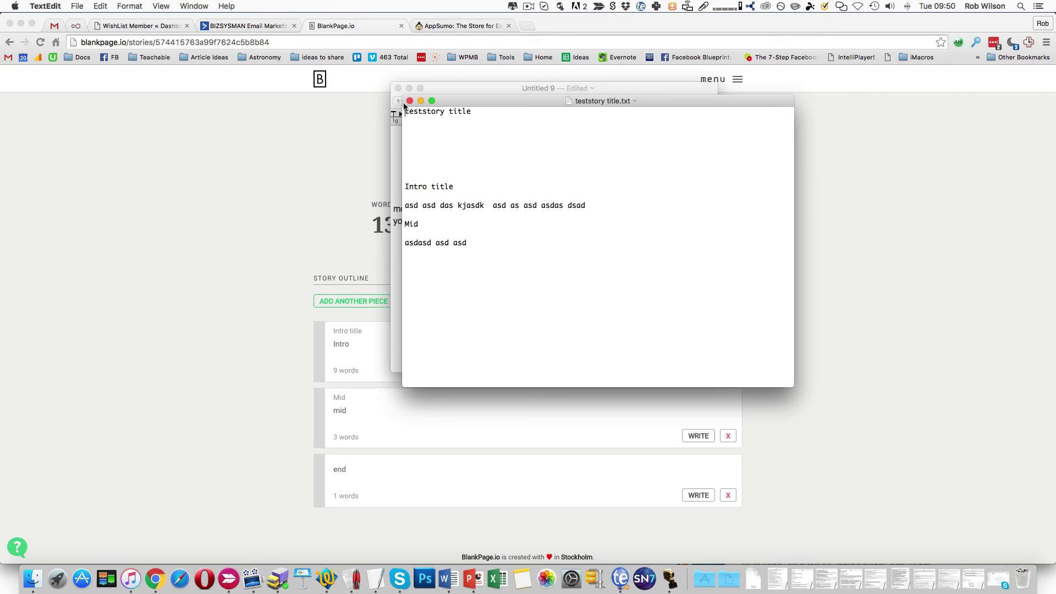
- Check teststory title.txt in TextEdit, then return to the story in Chrome
{"action": "left_click", "coordinate": [288, 167]}
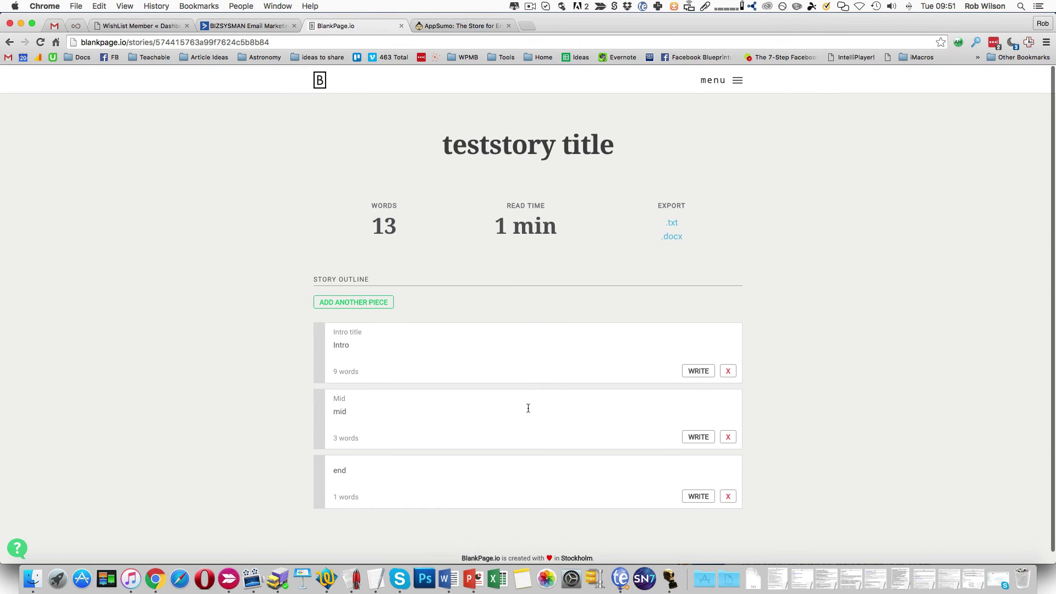
- Reopen the Intro piece editor, showing the 'Intro title' heading and its 9-word body
{"action": "scroll", "coordinate": [616, 319], "scroll_direction": "up", "scroll_amount": 2}
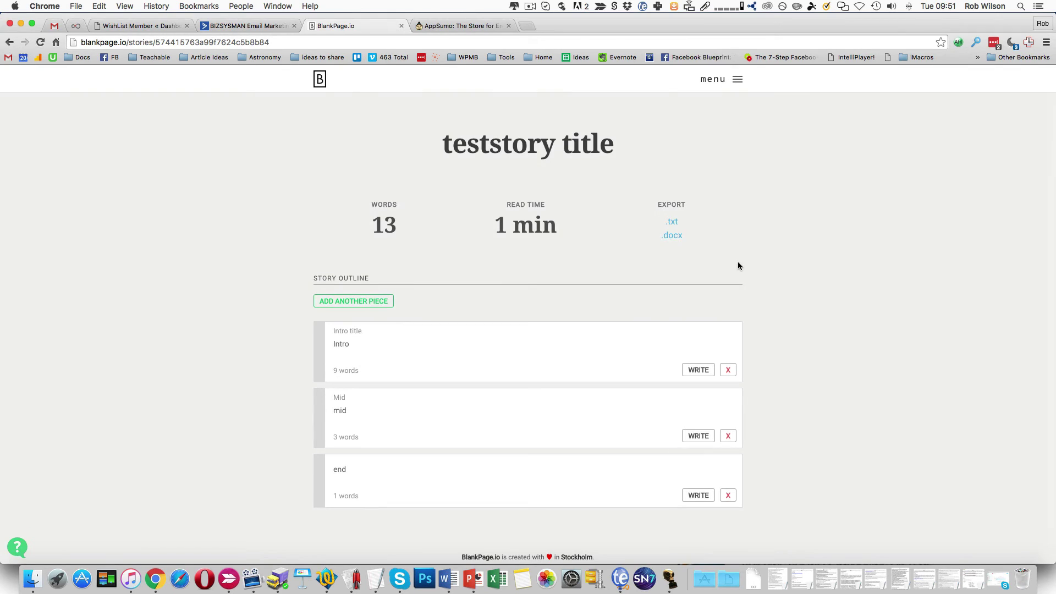
{"action": "left_click", "coordinate": [698, 370]}
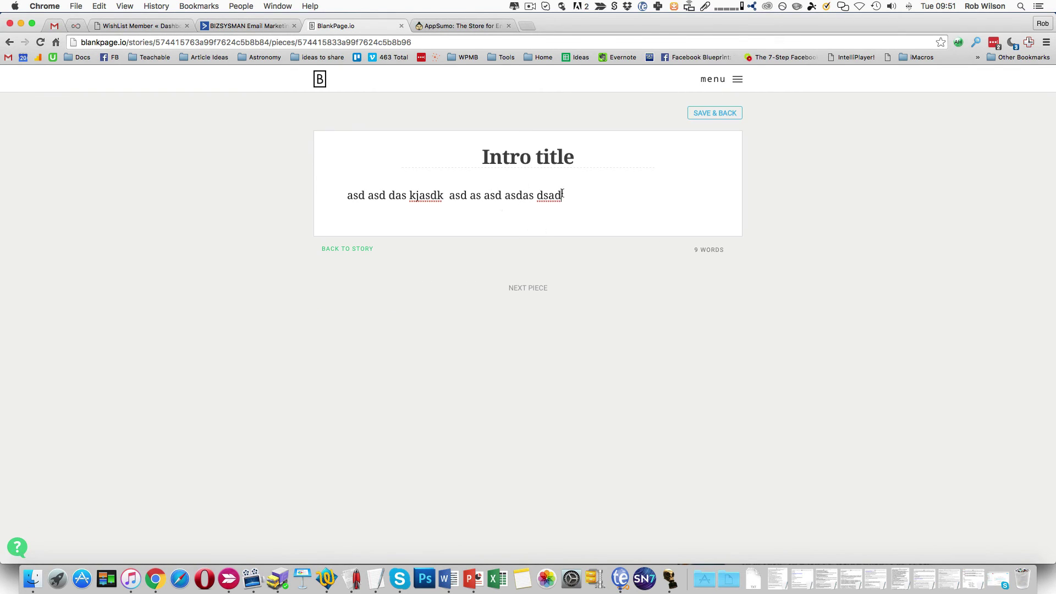